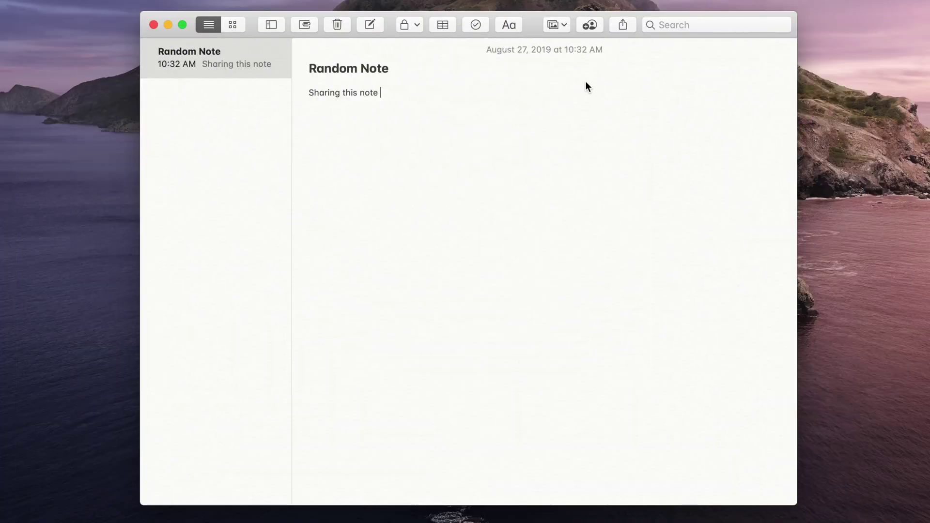
Share the folder 'New Folder' with people and open the participants' permission choices.
click(589, 25)
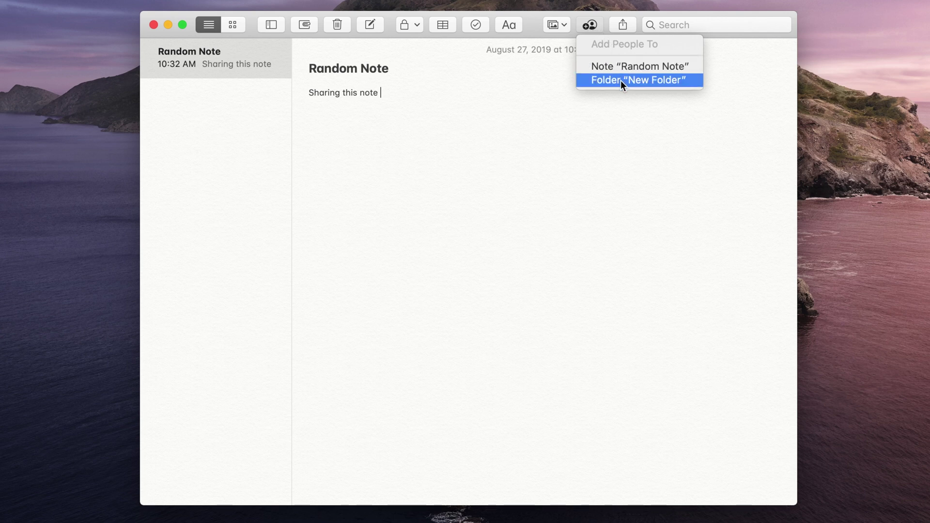
click(638, 81)
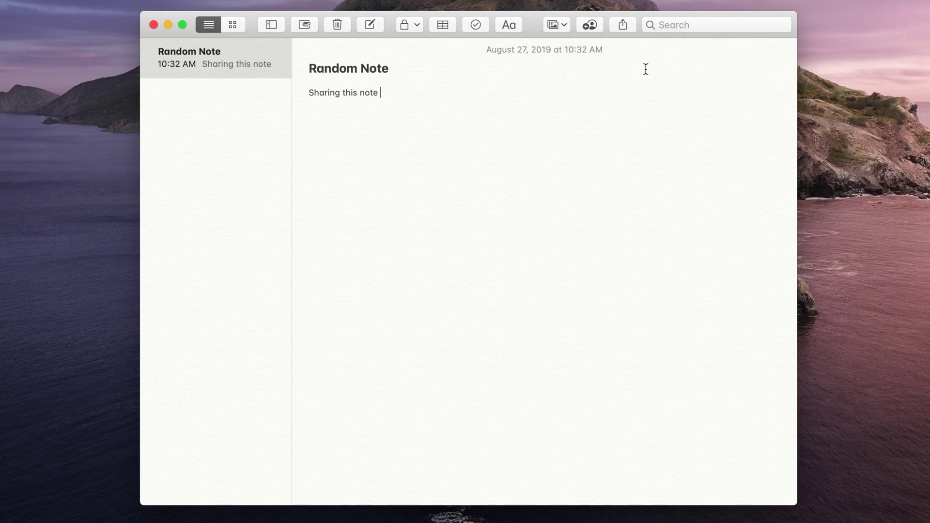
click(384, 306)
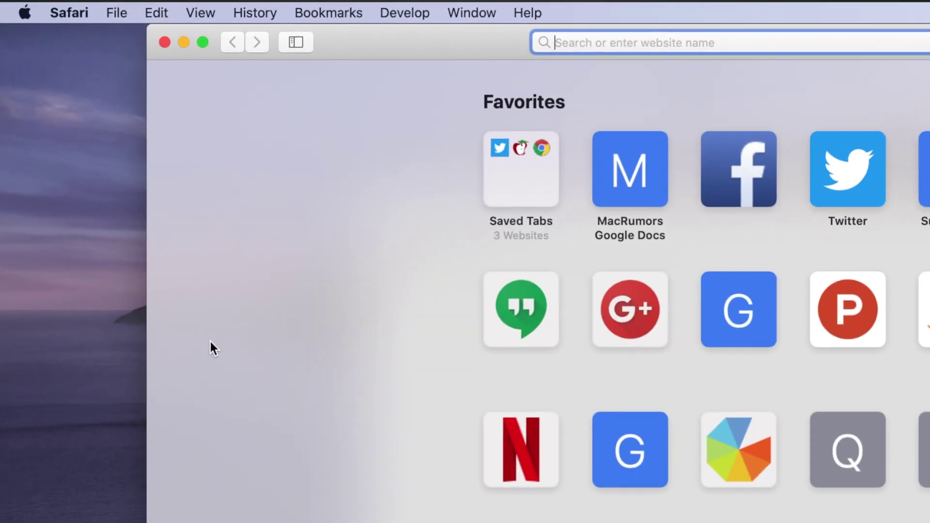
Tile Safari on the left half of the screen and Notes on the right half.
mouse_move(202, 39)
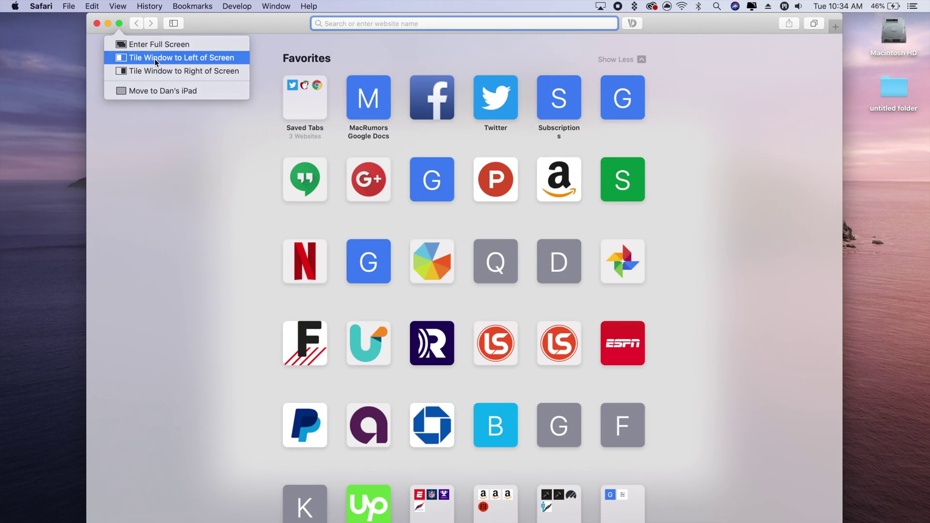
click(191, 77)
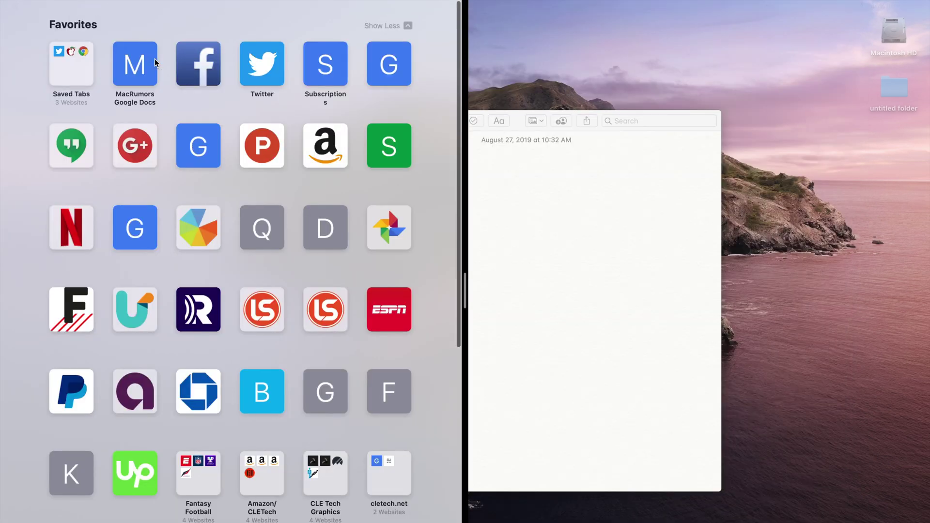
click(500, 188)
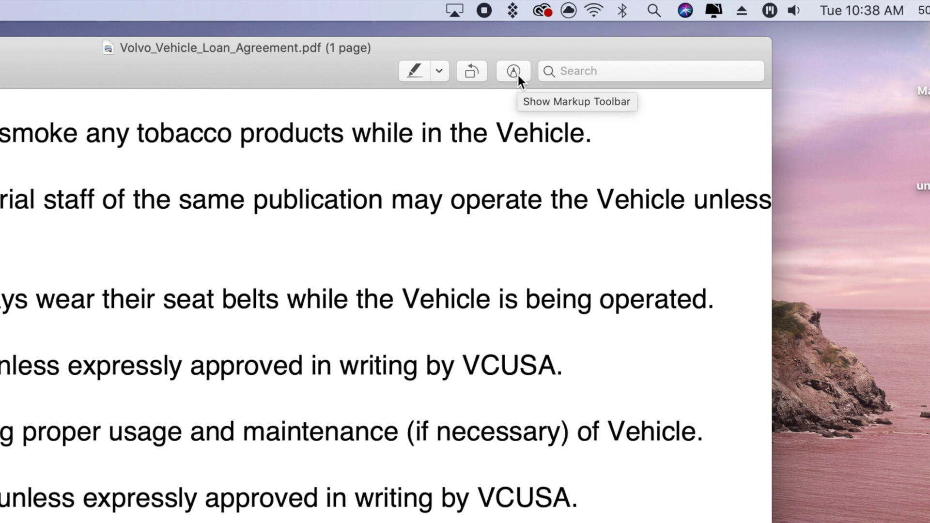
Draw a signature on the iPhone and place it on Volvo_Vehicle_Loan_Agreement.pdf.
click(513, 72)
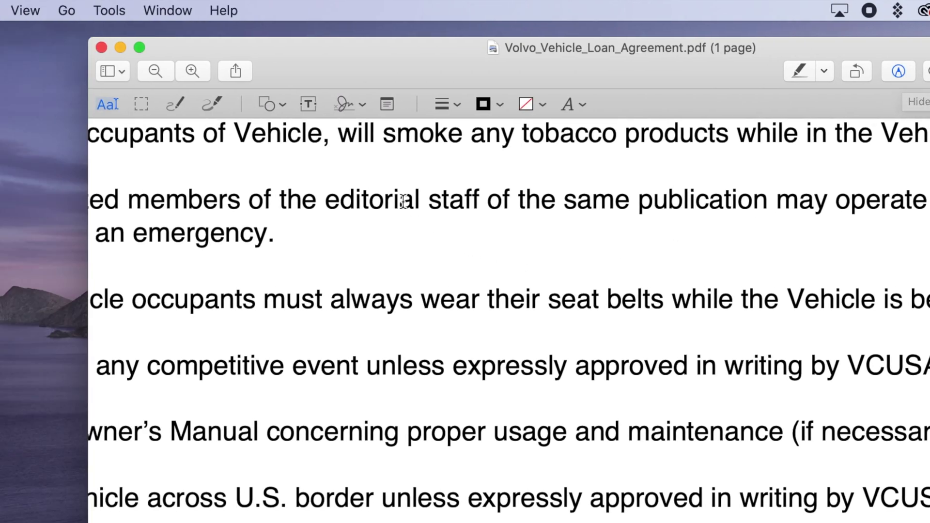
click(349, 106)
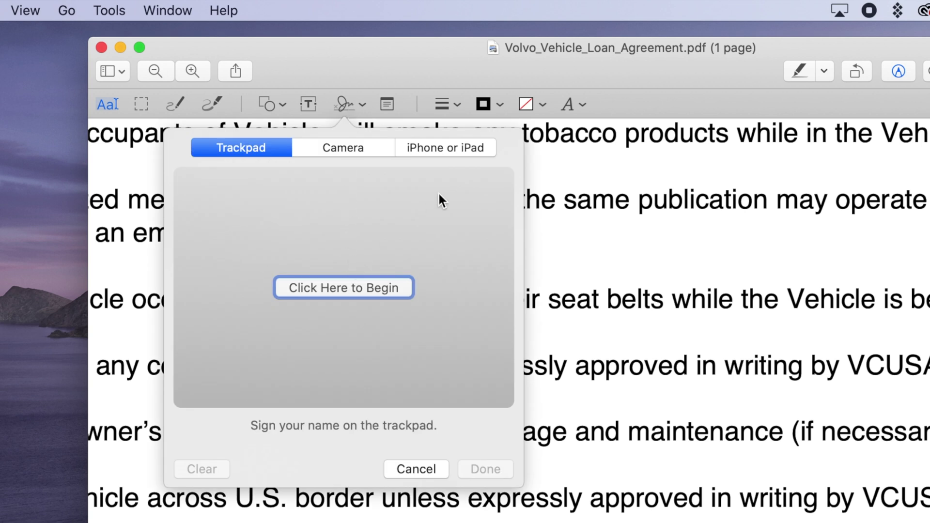
click(457, 147)
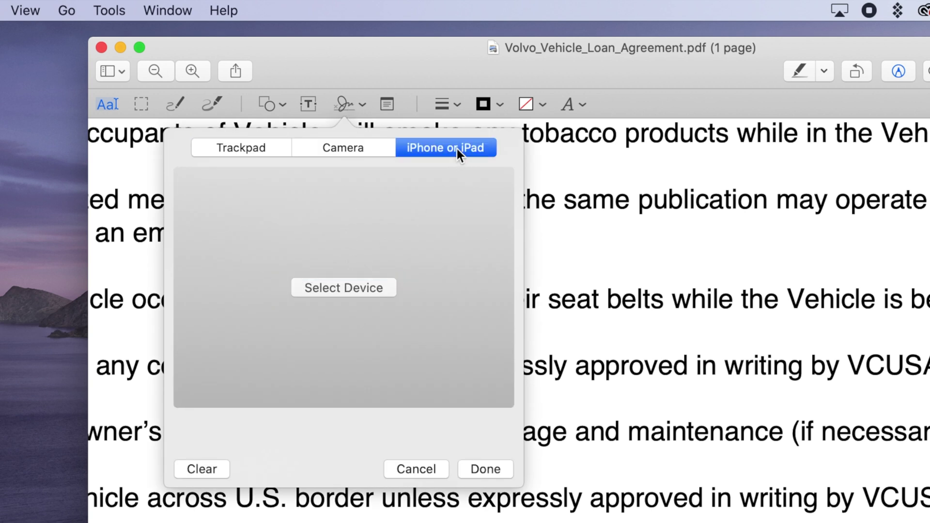
click(359, 278)
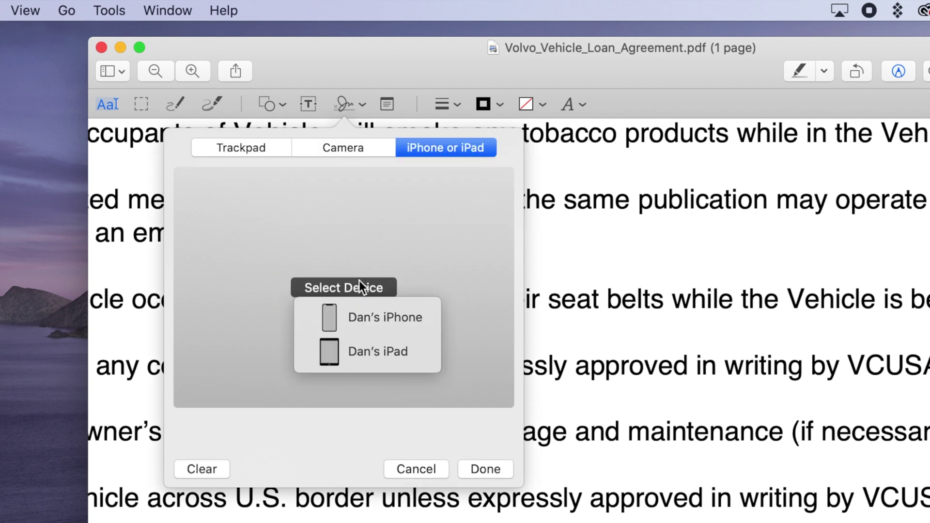
click(374, 315)
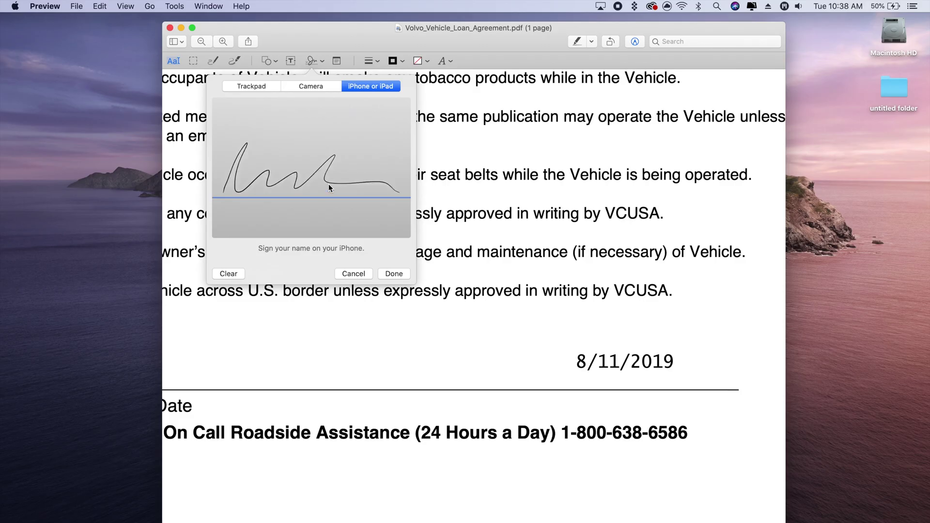
key(Return)
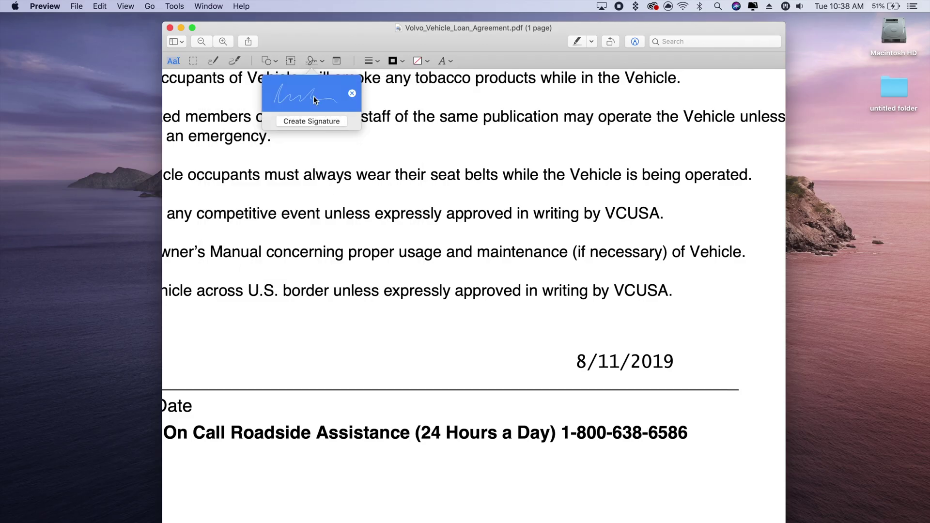
click(307, 93)
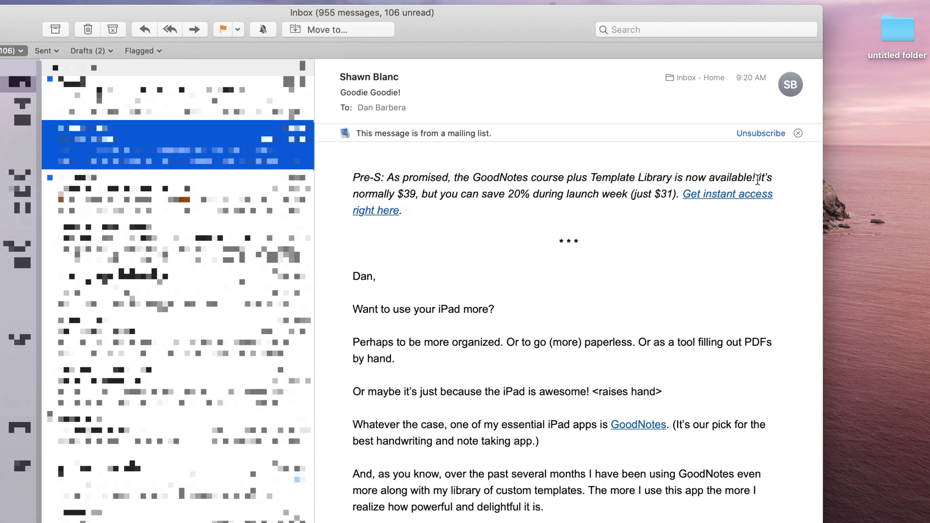
Use the mailing-list banner's Unsubscribe for the Goodie Goodie! newsletter.
mouse_move(760, 137)
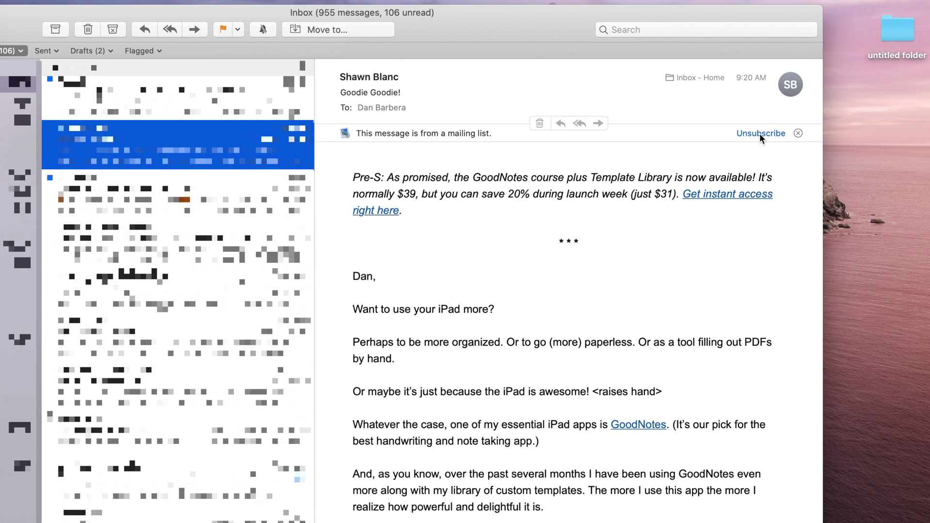
click(760, 132)
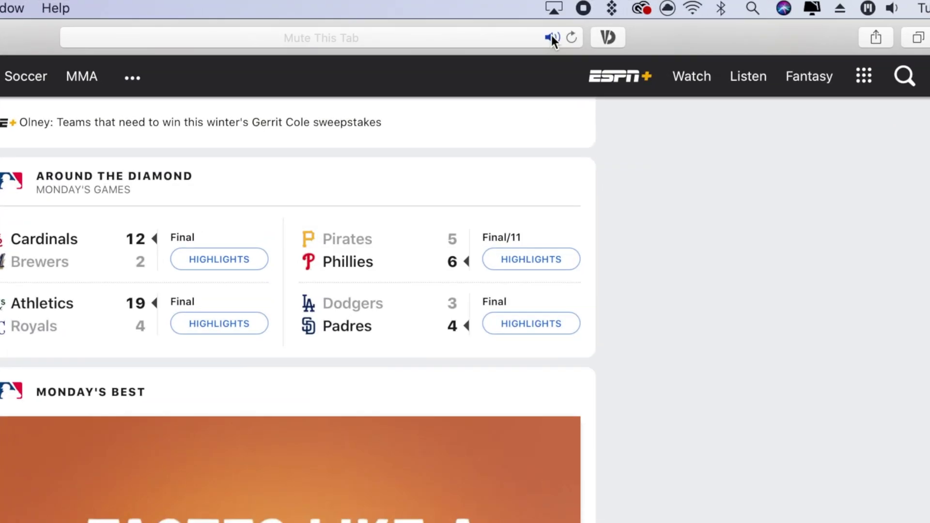
Pop the ESPN video out into picture in picture and move it to the upper left.
click(551, 37)
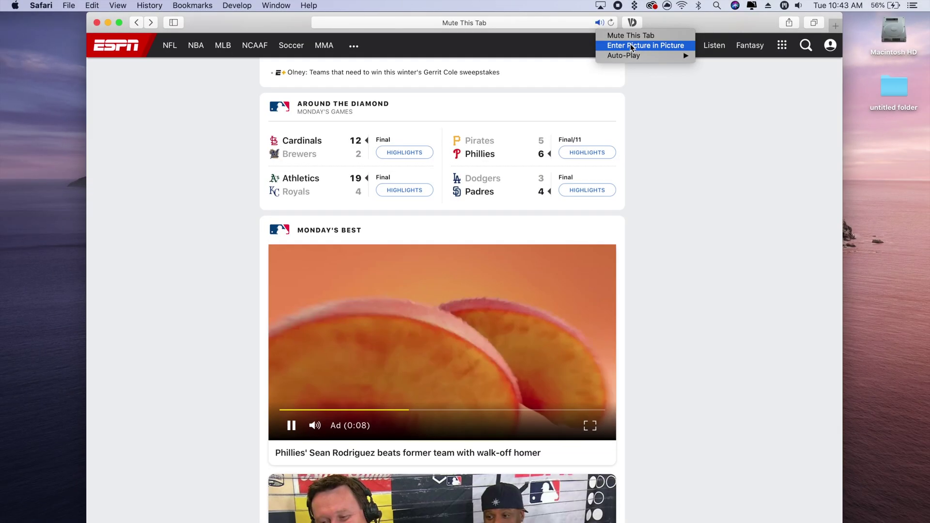
click(607, 77)
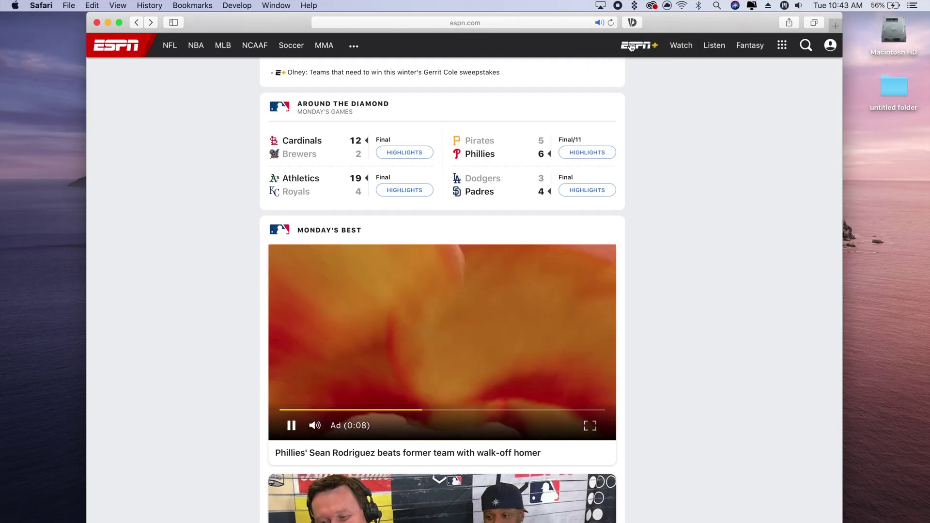
mouse_move(631, 46)
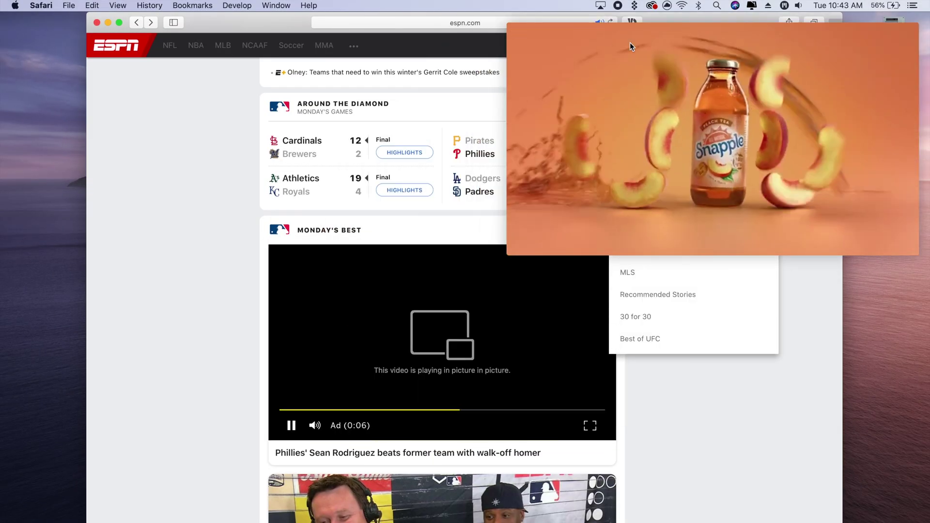
drag(630, 42, 241, 141)
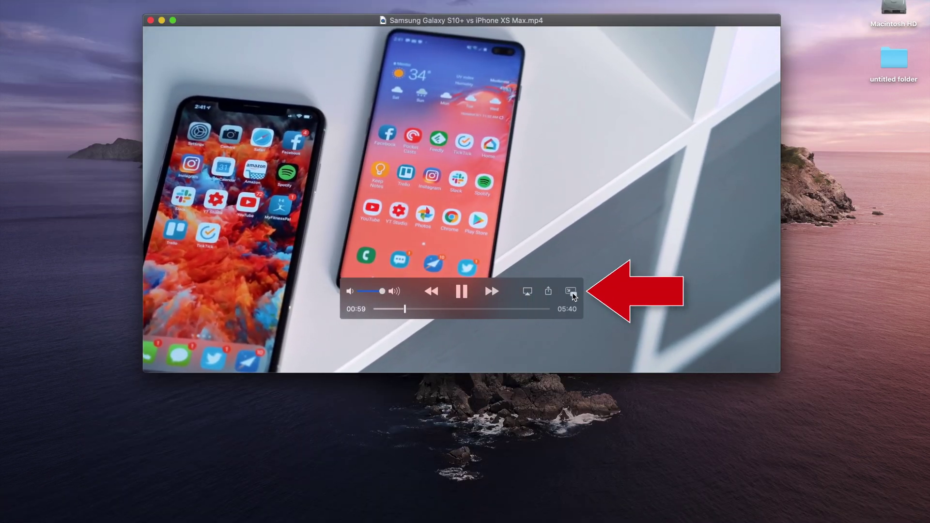
Float the Samsung Galaxy S10+ vs iPhone XS Max video in picture in picture, nearer centre.
click(572, 293)
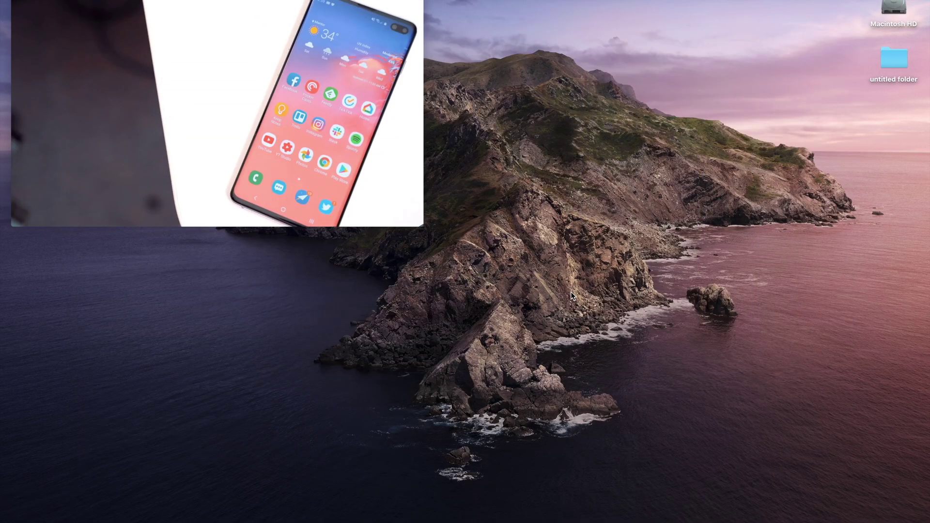
drag(205, 127, 283, 125)
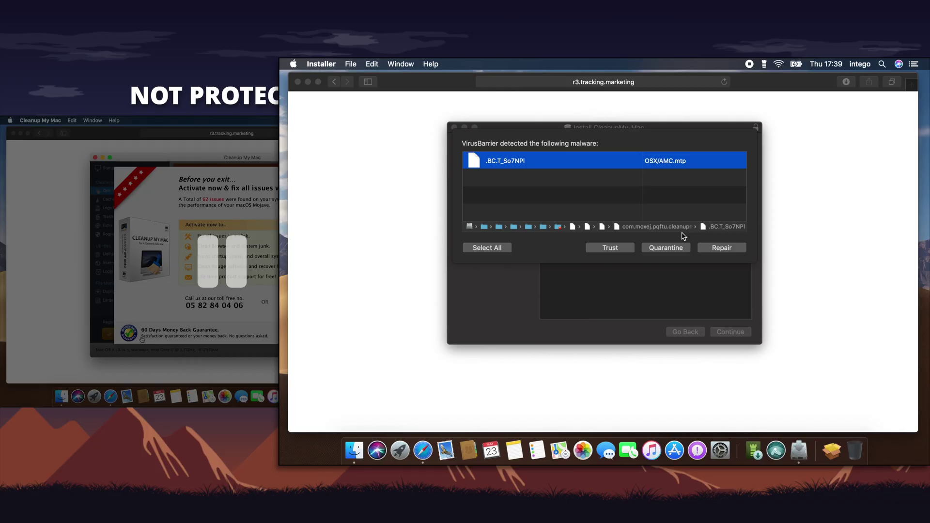
Quarantine the OSX/AMC.mtp file, close the failed CleanupMy-Mac install and trash its installer.
click(668, 248)
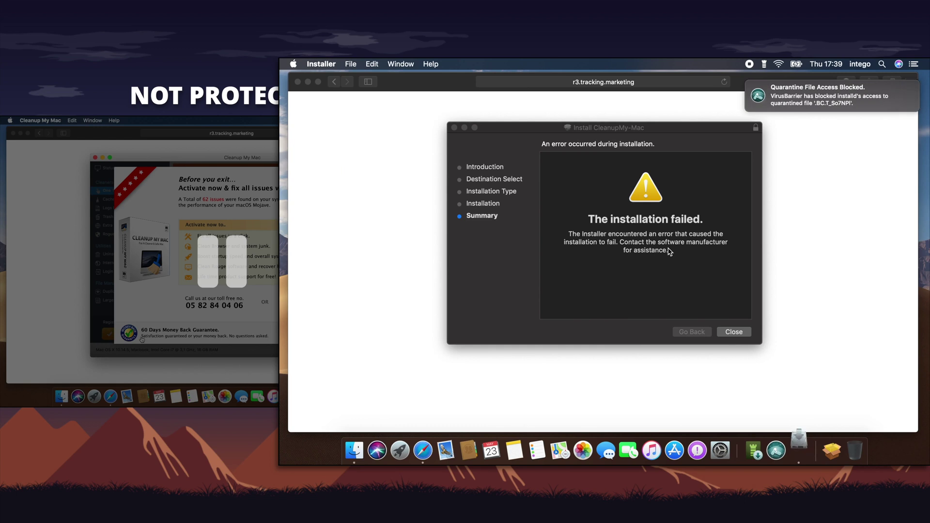
click(735, 332)
click(735, 332)
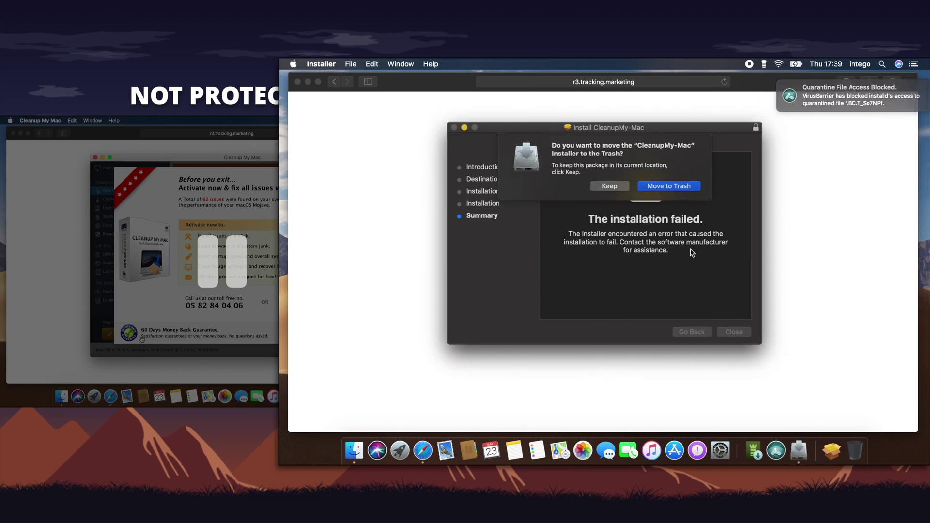
click(679, 187)
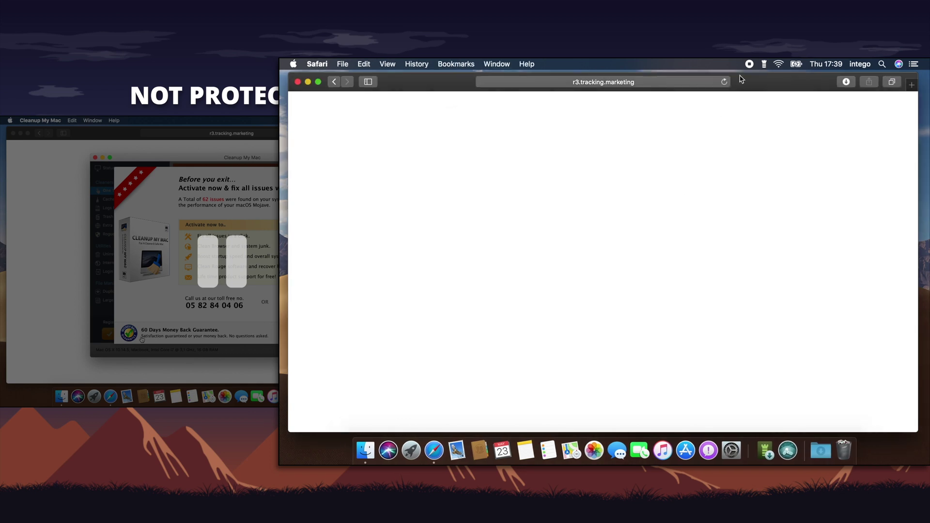
click(765, 65)
In VirusBarrier, permanently delete the quarantined file .BC.T_So7NPI.
mouse_move(786, 164)
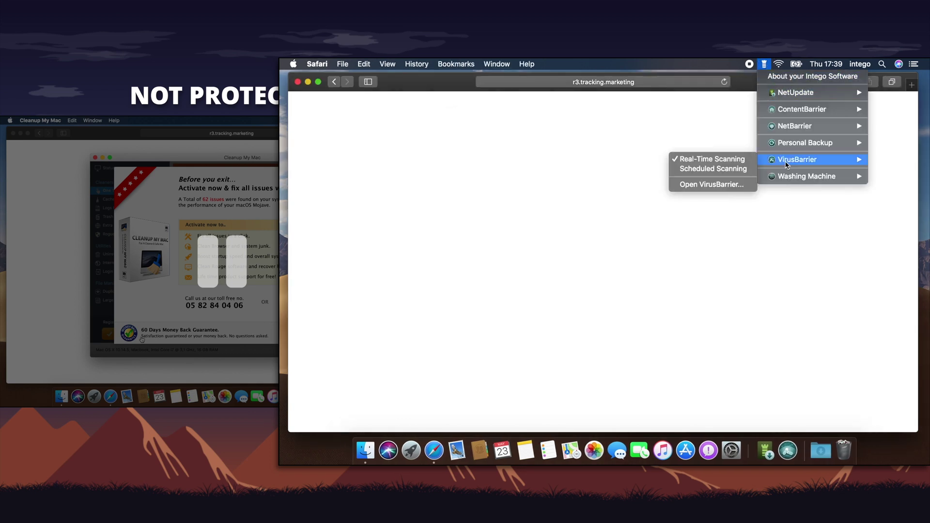
click(740, 184)
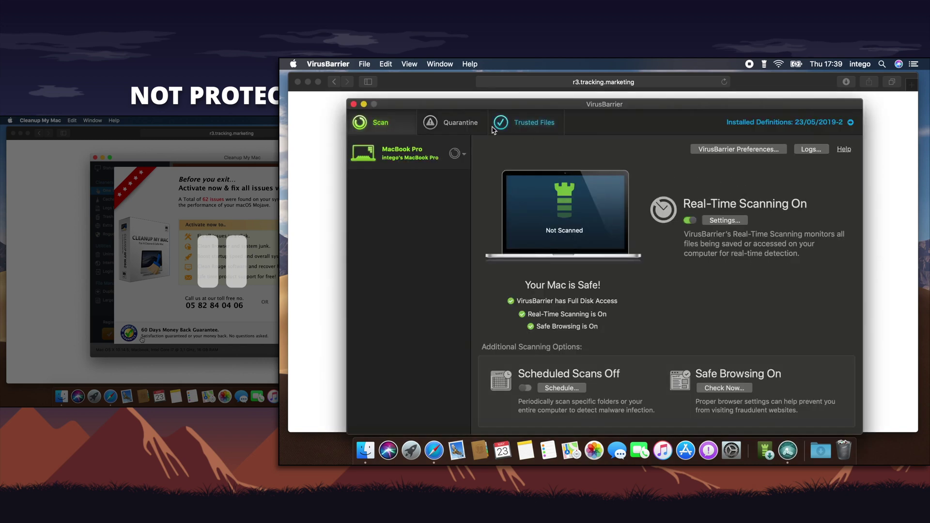
click(467, 126)
click(505, 178)
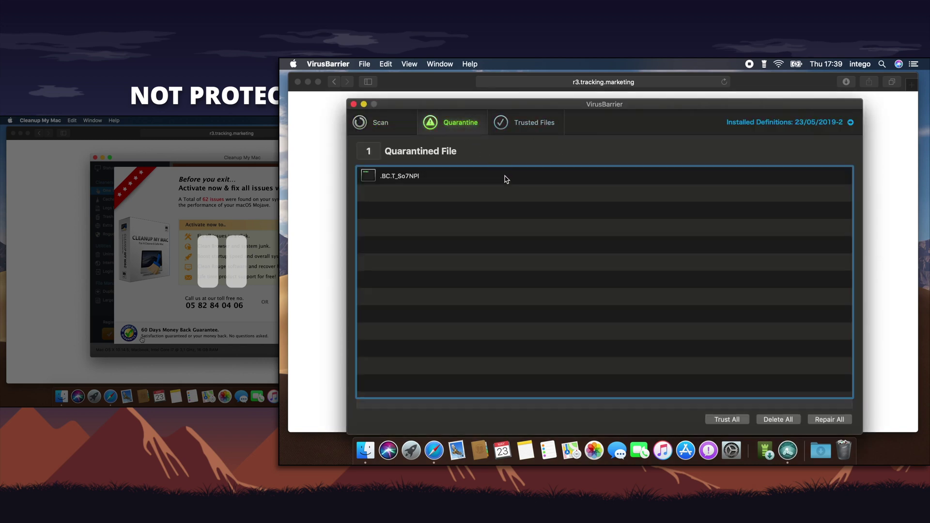
click(791, 417)
click(681, 161)
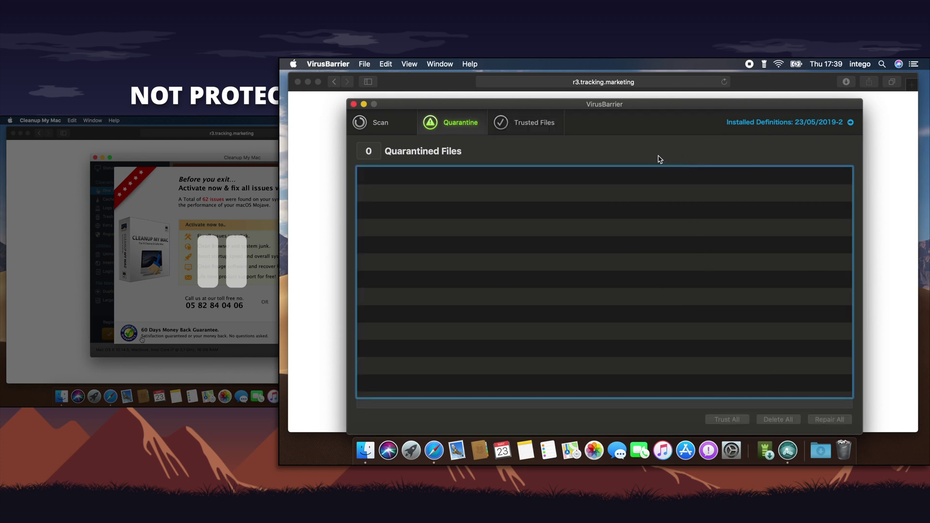
Return to the Scan overview and close the VirusBarrier and Safari windows.
click(374, 122)
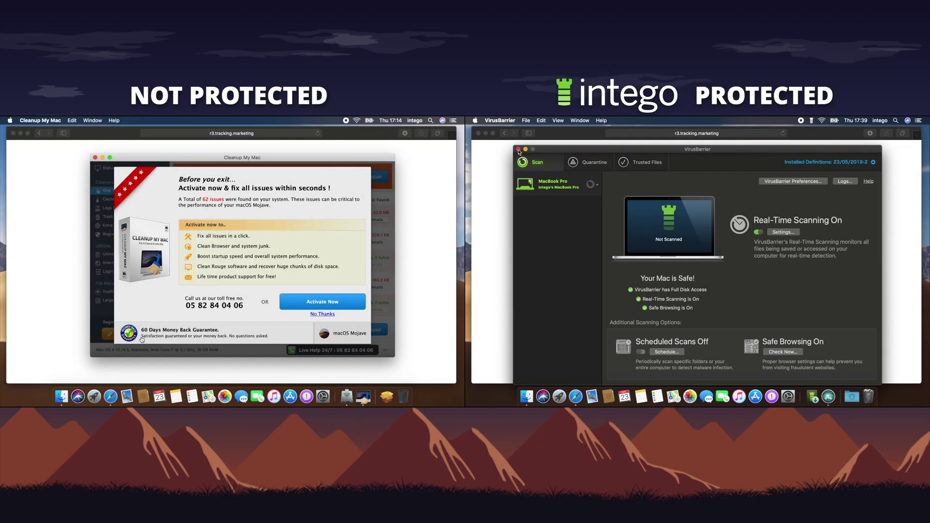
click(518, 150)
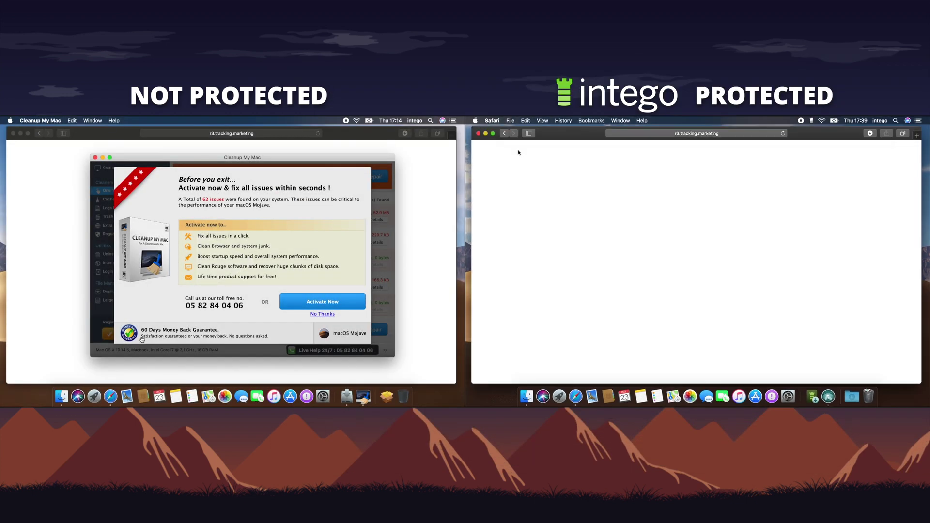
click(478, 133)
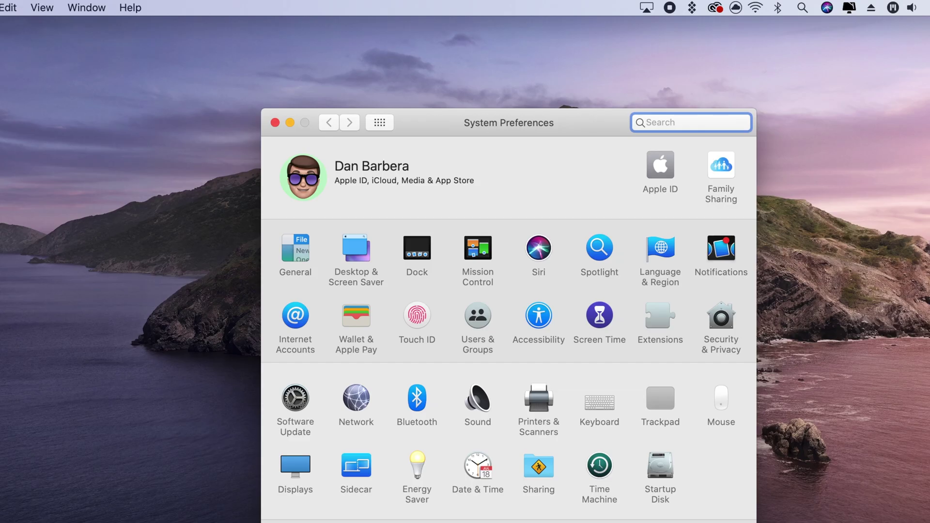
In General preferences, alternate between Dark and Light appearances, then set appearance to Auto.
click(295, 256)
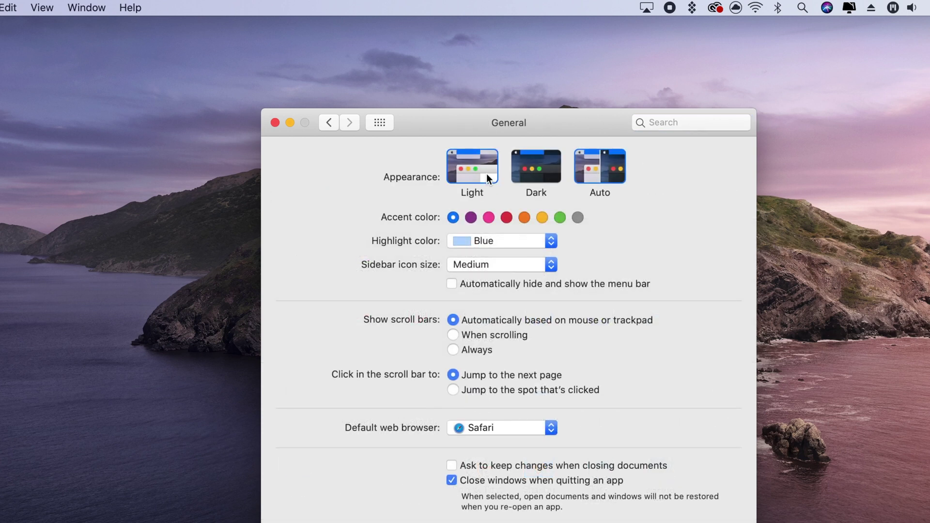
click(528, 174)
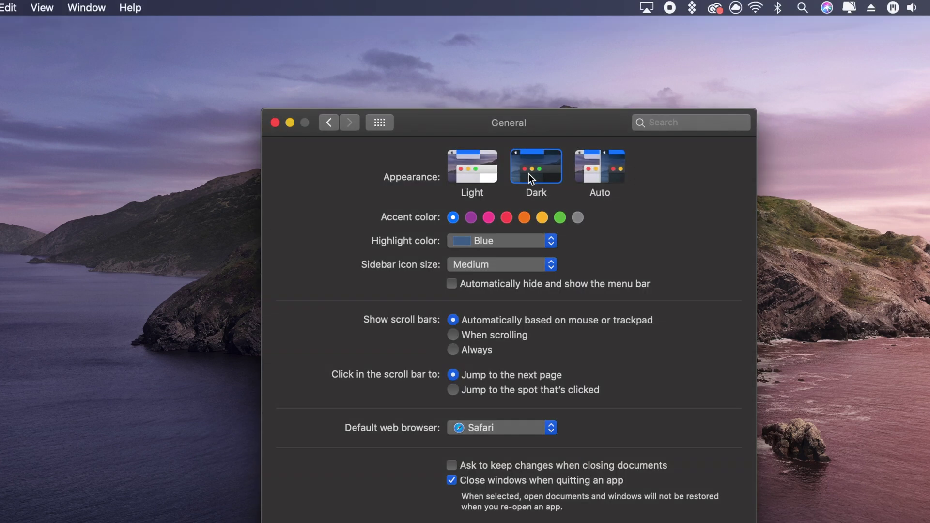
click(494, 168)
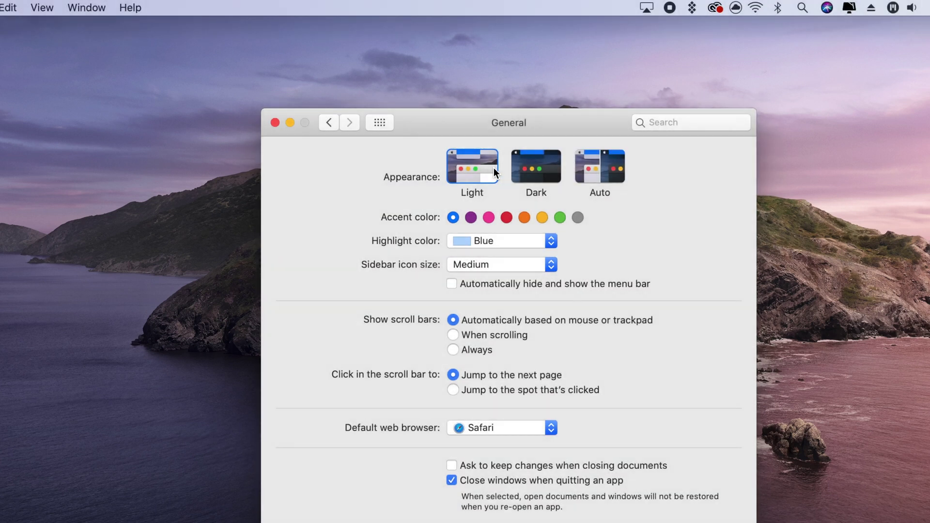
click(531, 170)
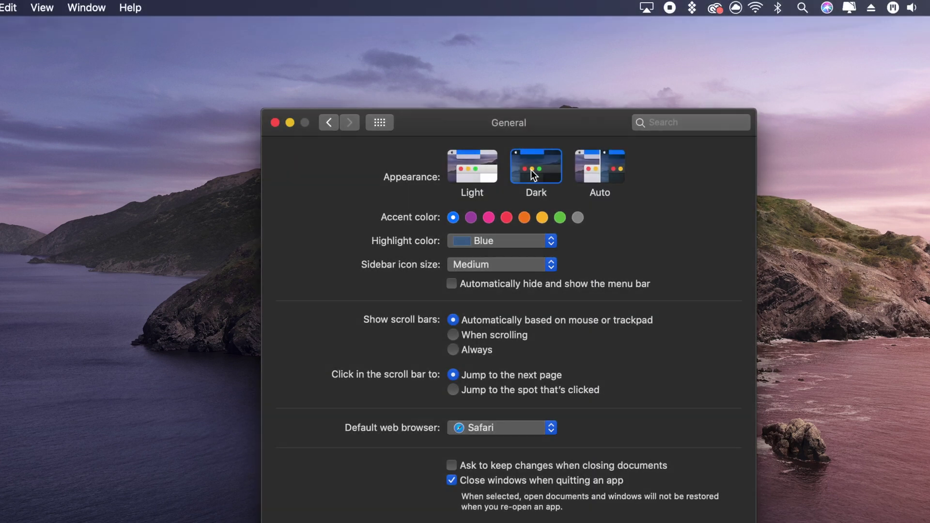
click(458, 178)
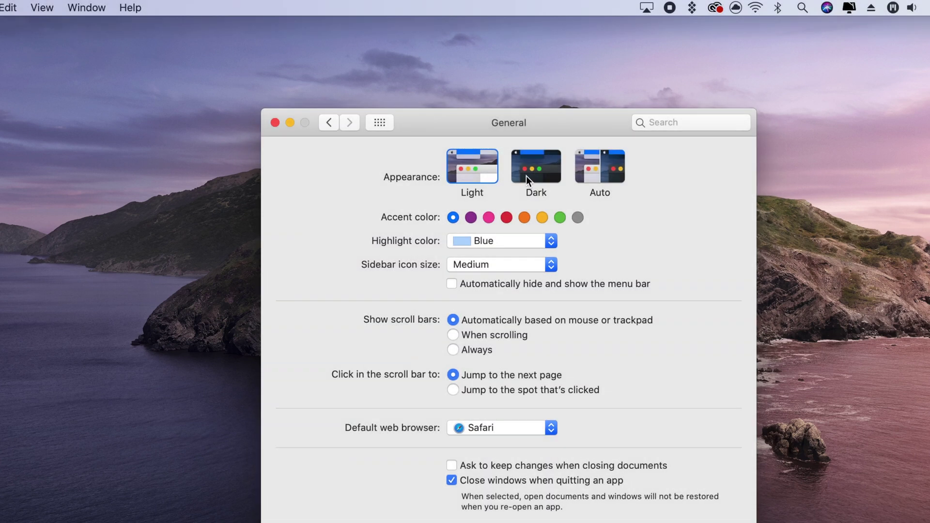
click(526, 176)
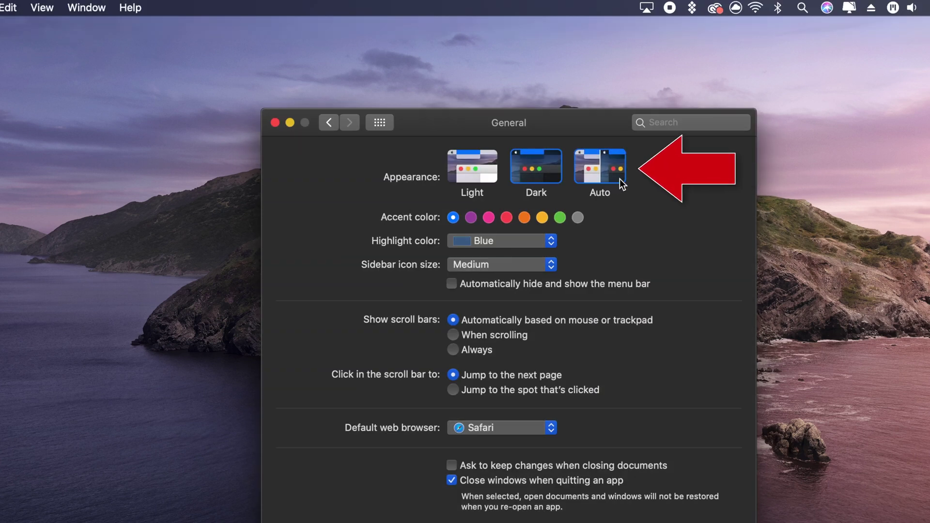
click(620, 179)
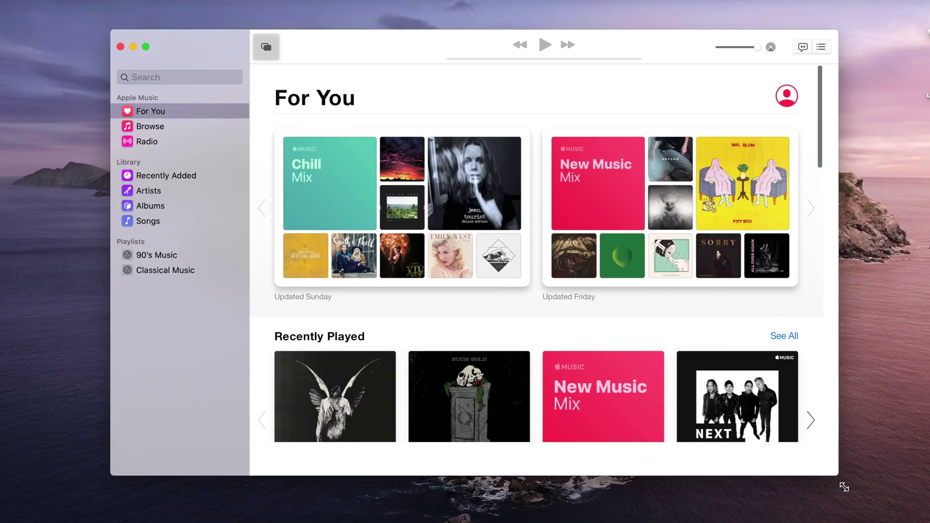
drag(837, 452, 845, 492)
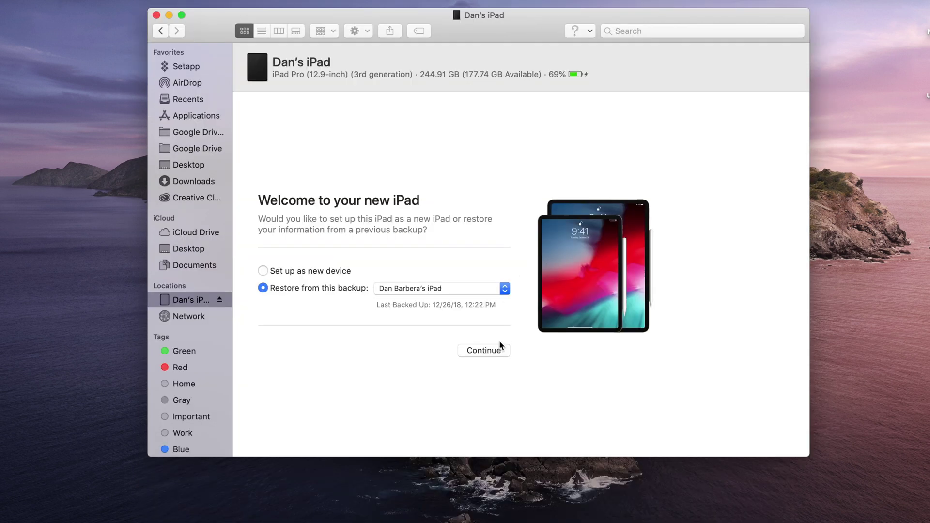
Choose 'Set up as new device' for the iPad and continue.
click(263, 271)
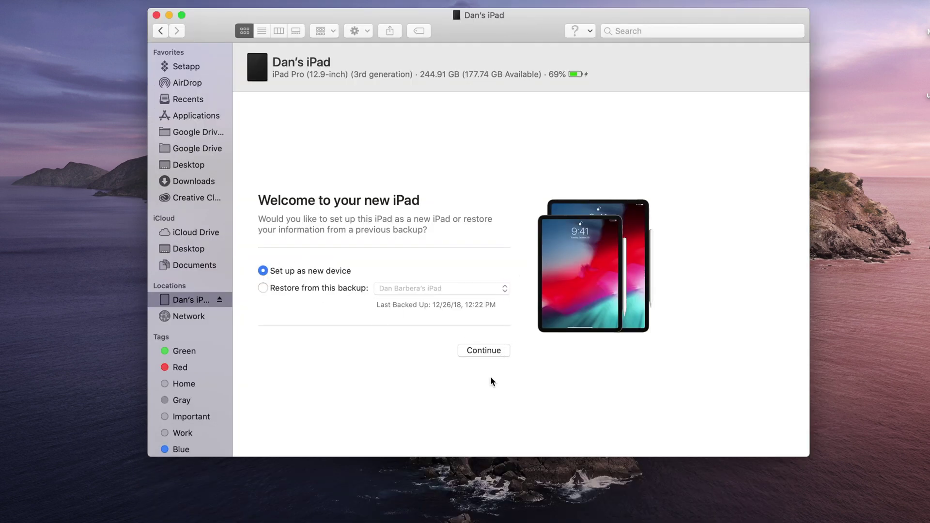
click(490, 355)
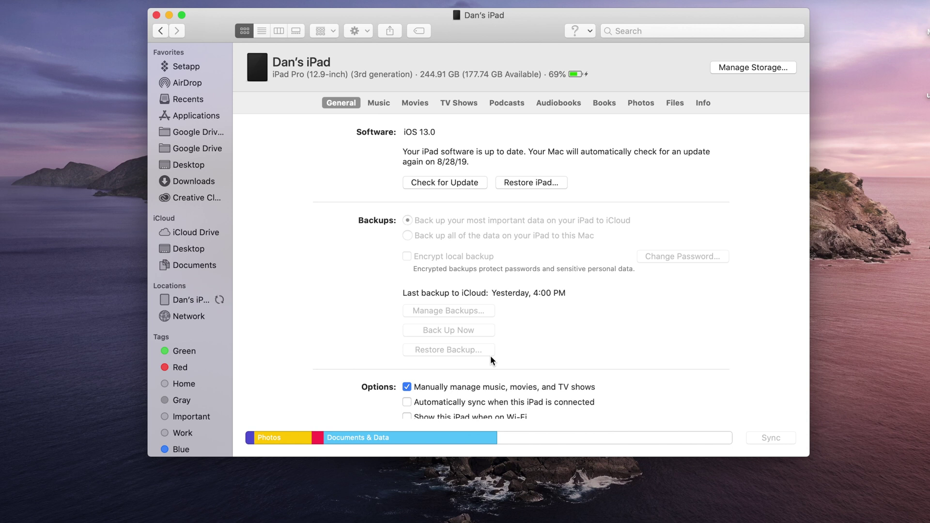
scroll(614, 281, down, 2)
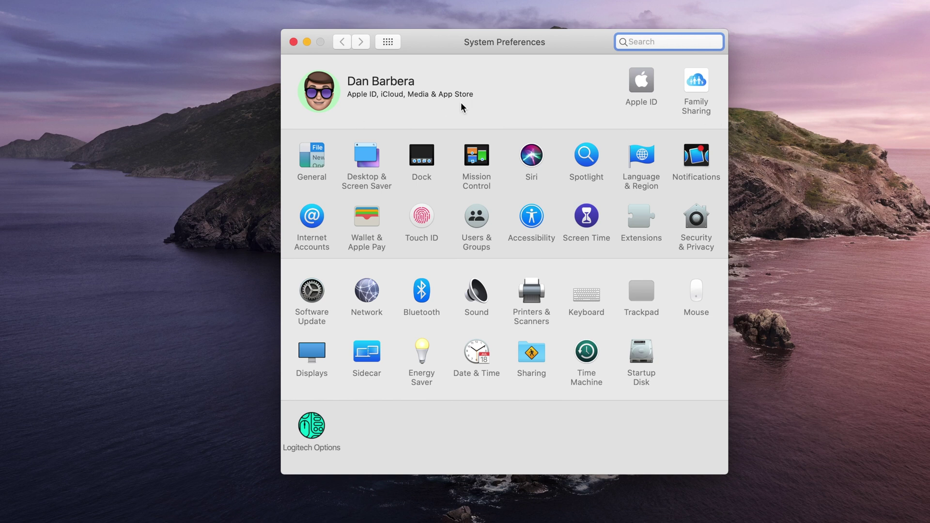
click(640, 85)
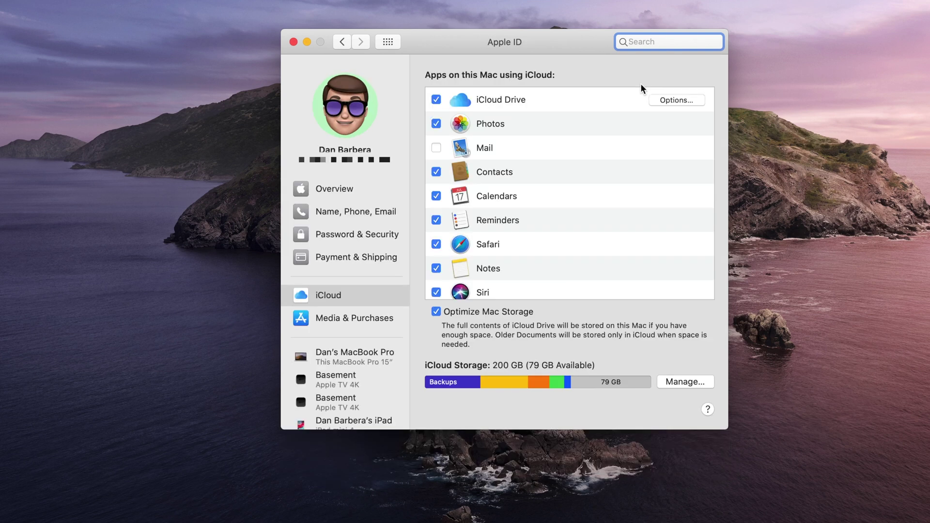
click(351, 44)
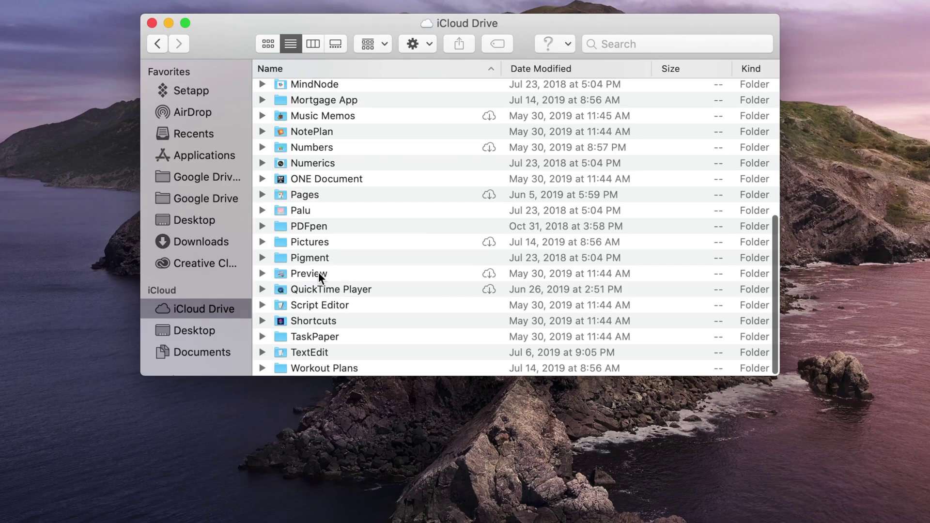
Open the iCloud Drive Preview folder and download cameo2 to the Mac.
click(319, 272)
right_click(347, 272)
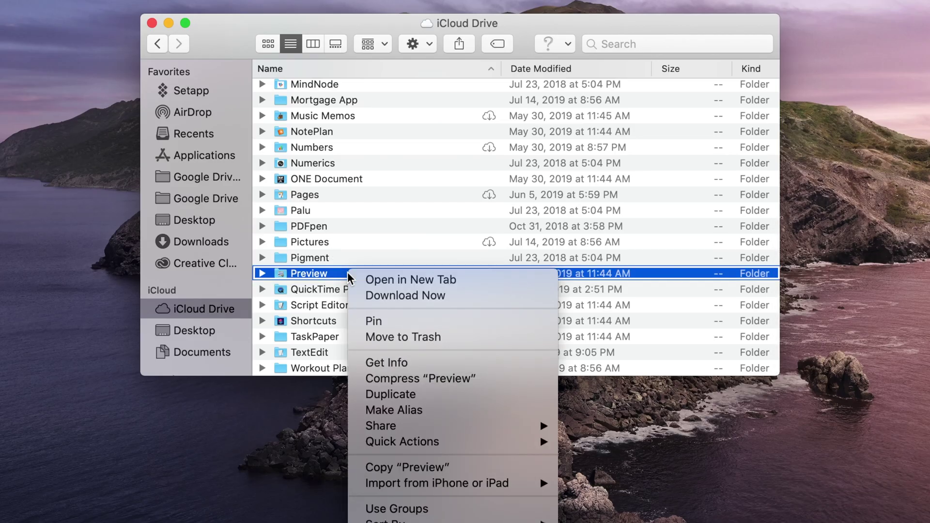
mouse_move(383, 426)
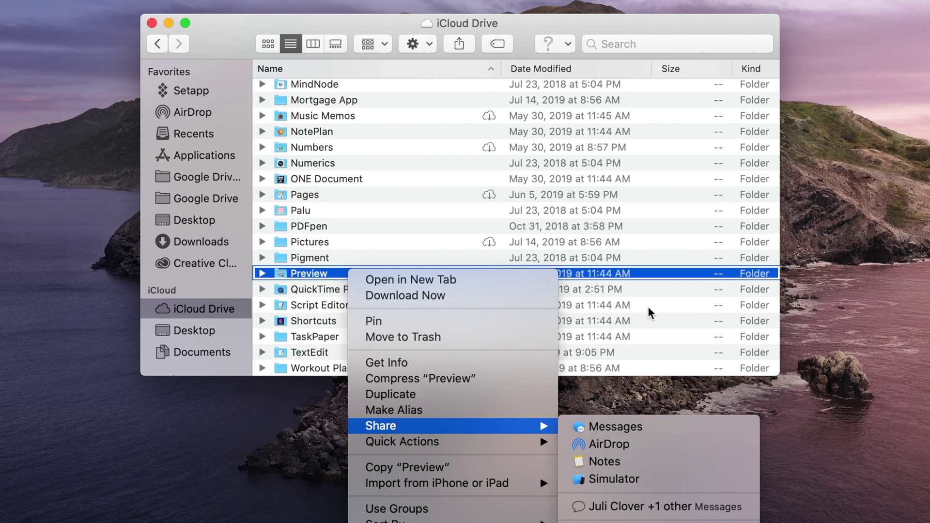
key(Escape)
key(super+Down)
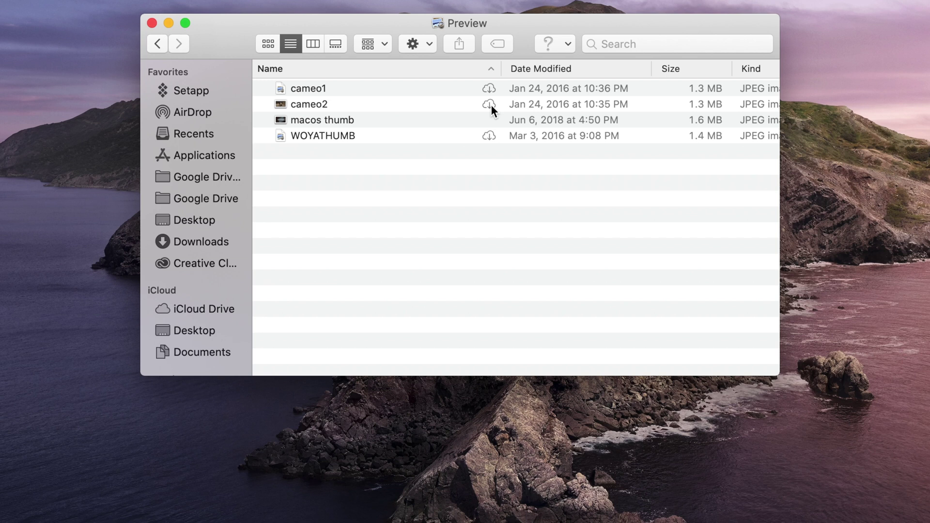
right_click(444, 106)
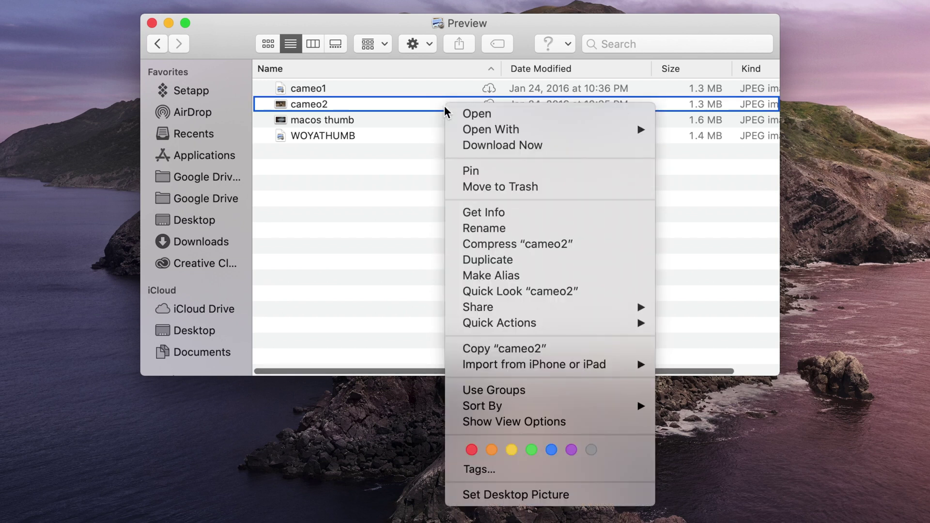
click(502, 146)
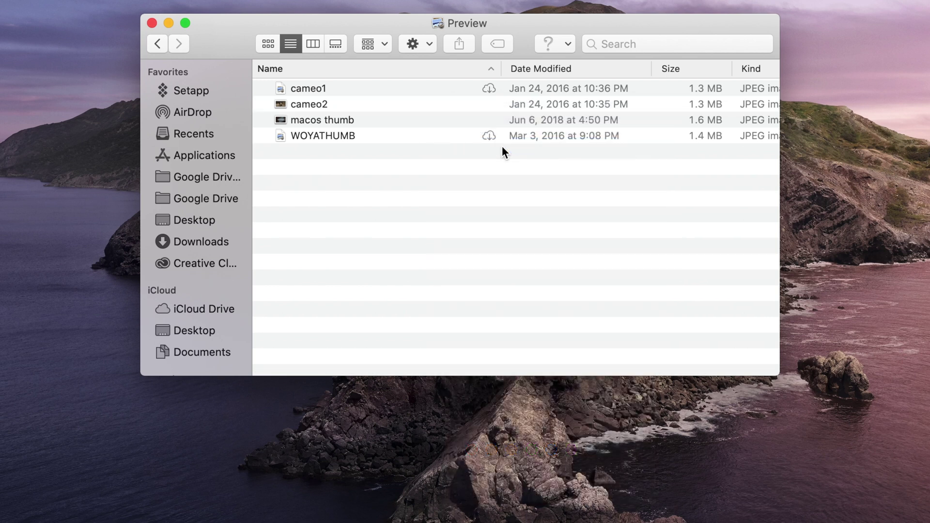
Remove the local downloads of cameo2 and macos thumb, keeping both only in iCloud.
click(426, 104)
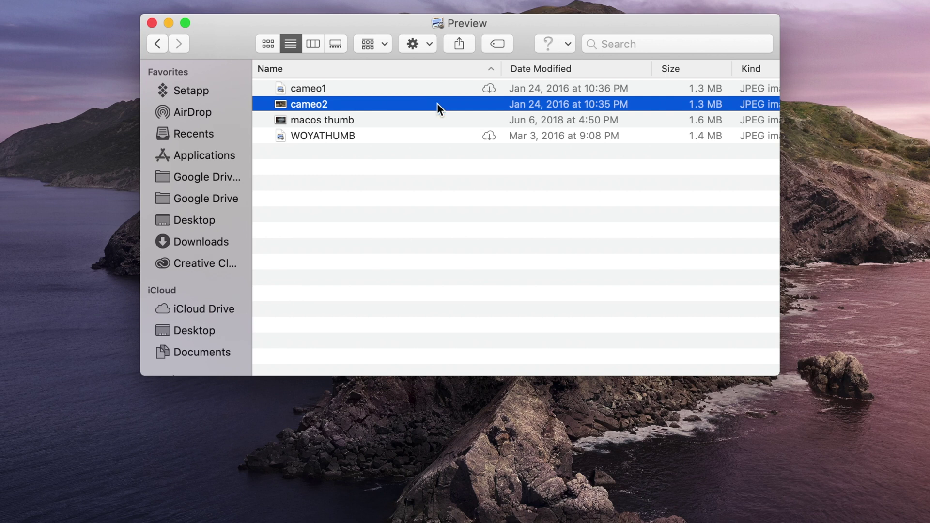
right_click(437, 102)
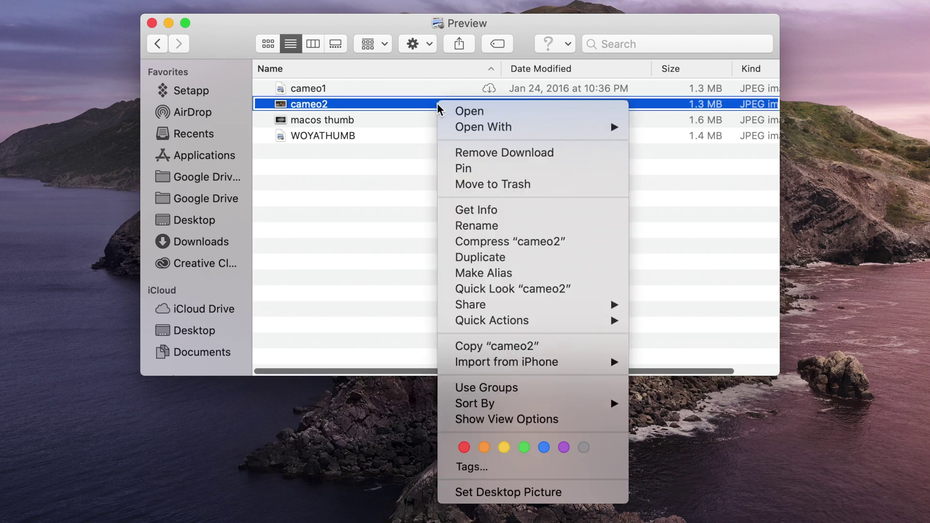
click(479, 152)
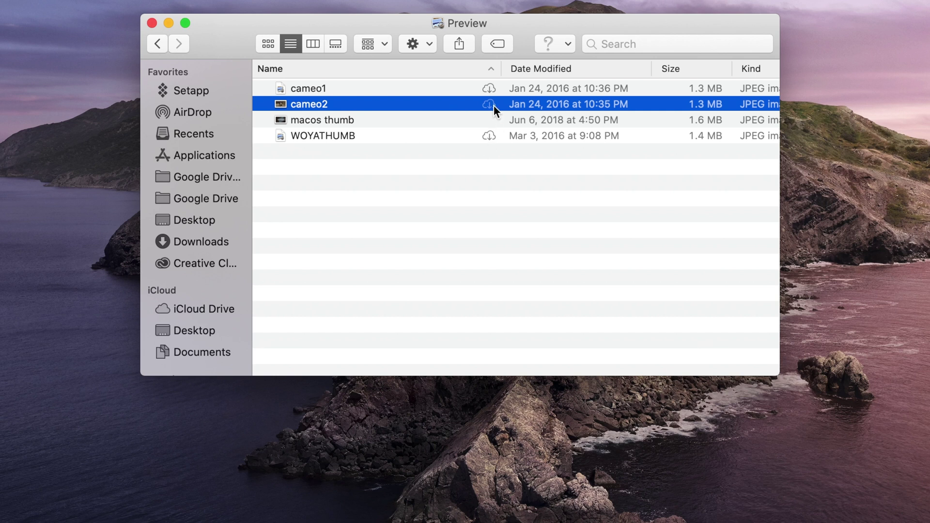
click(450, 123)
right_click(450, 121)
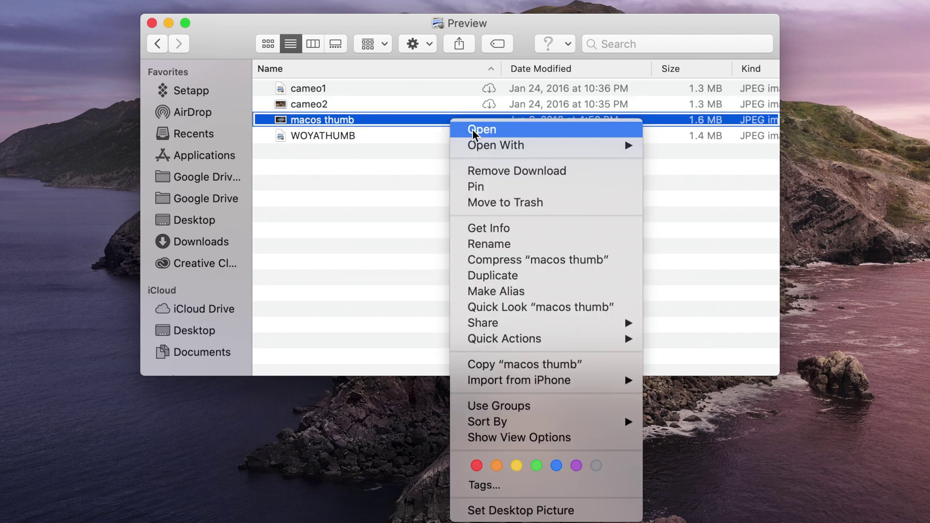
click(509, 175)
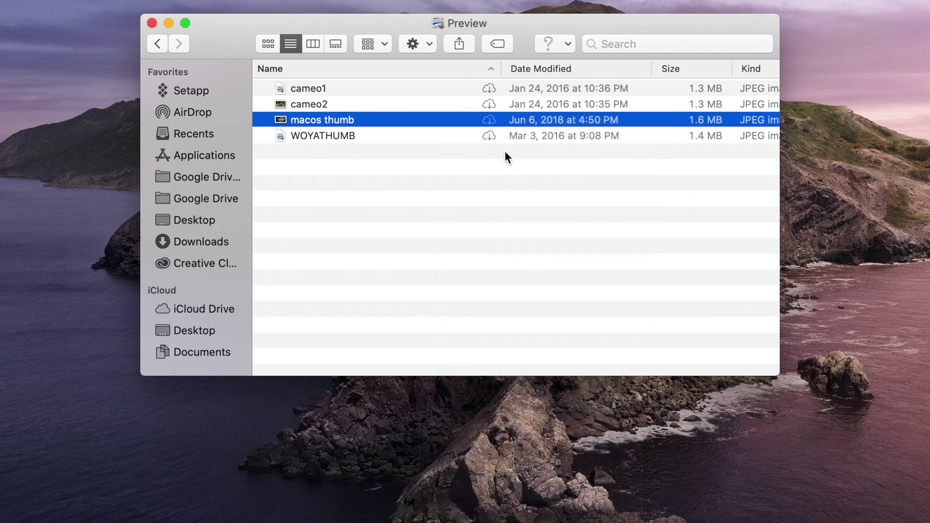